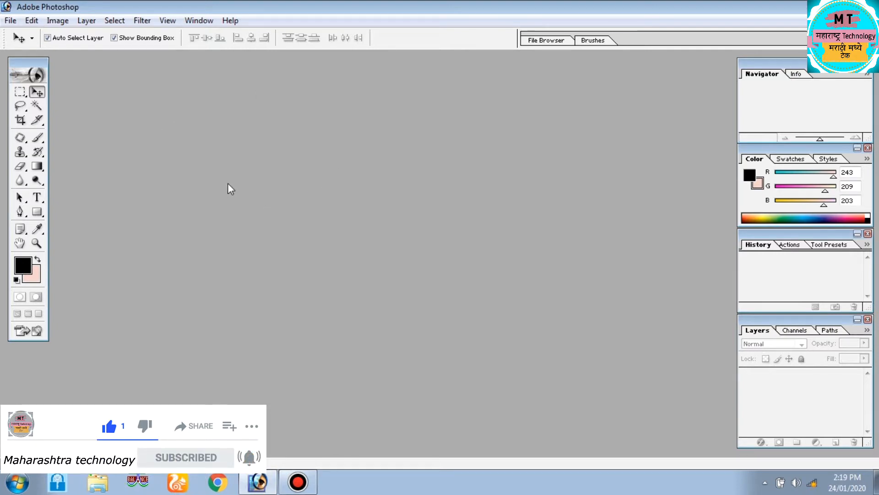
click(10, 21)
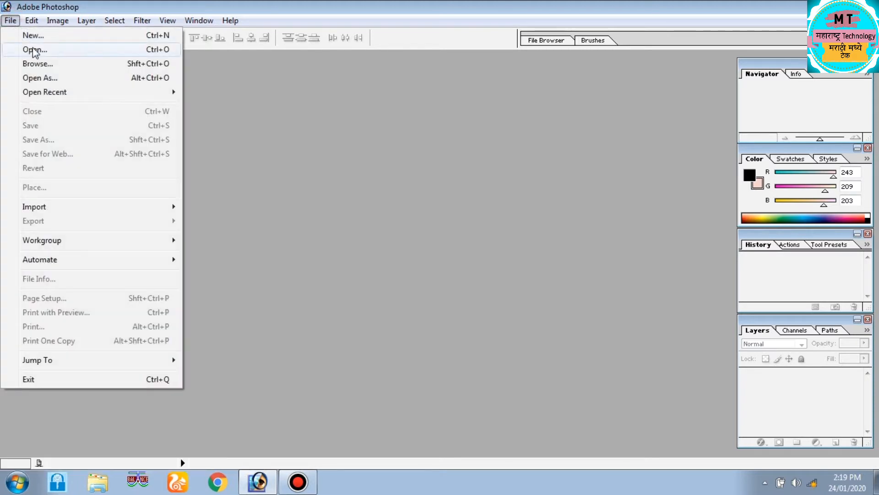
click(236, 107)
double_click(290, 159)
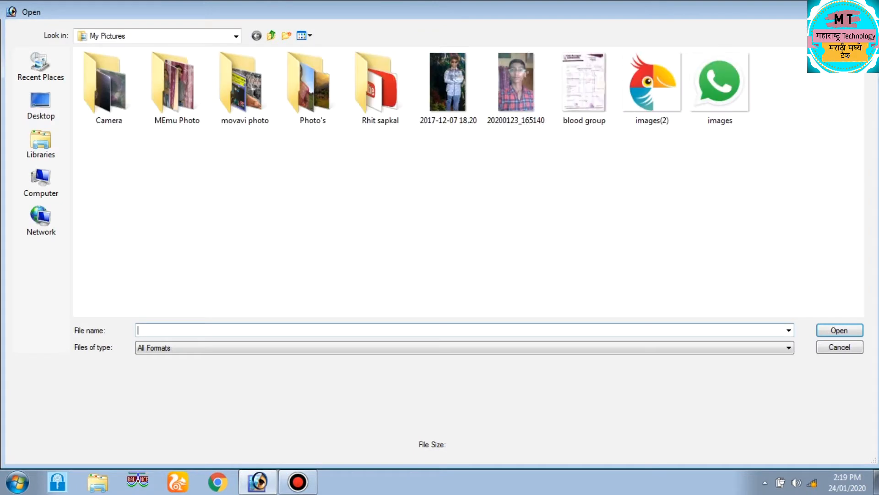
click(863, 10)
key(ctrl+o)
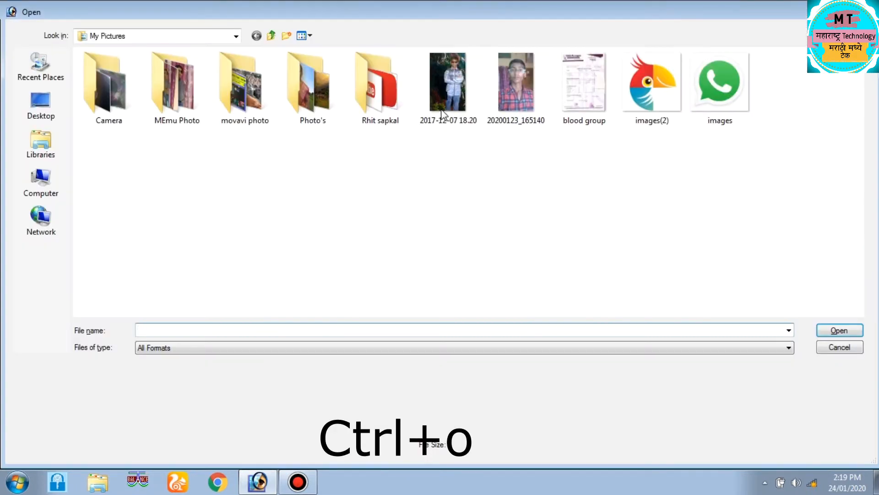
key(Escape)
Open the portrait photo 20200123_165140 from My Pictures and maximize its document window.
key(ctrl+o)
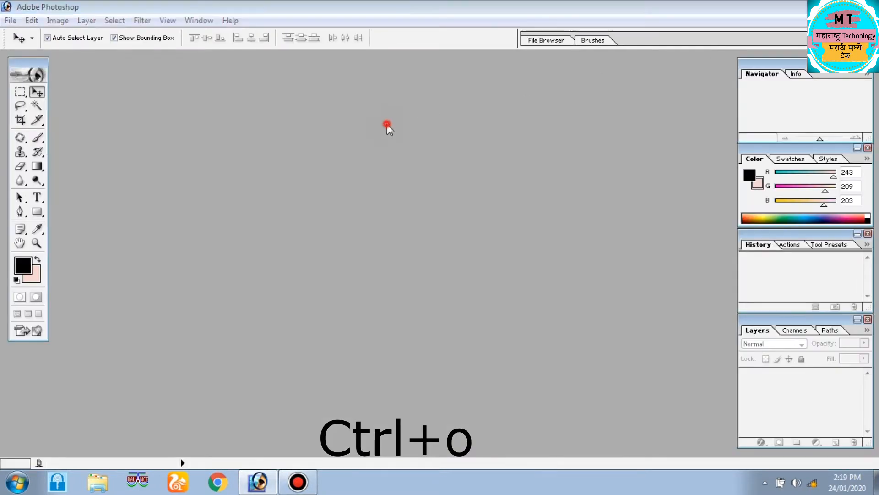
click(526, 96)
double_click(526, 96)
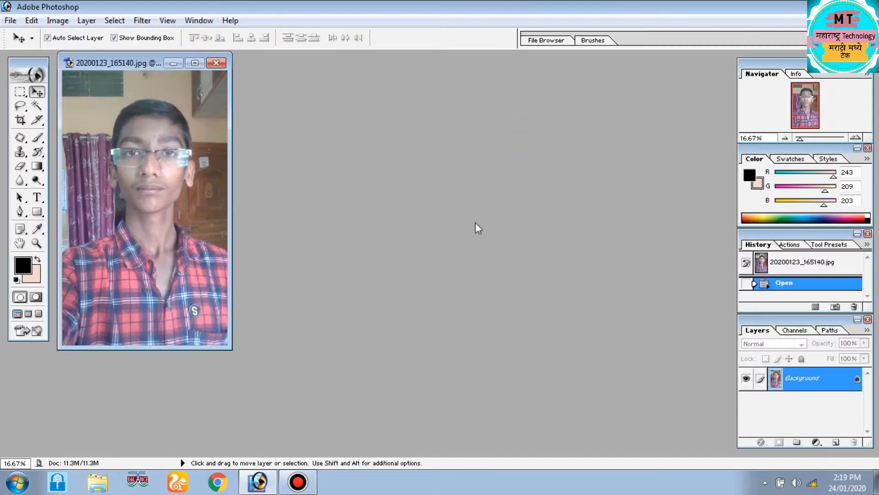
click(195, 63)
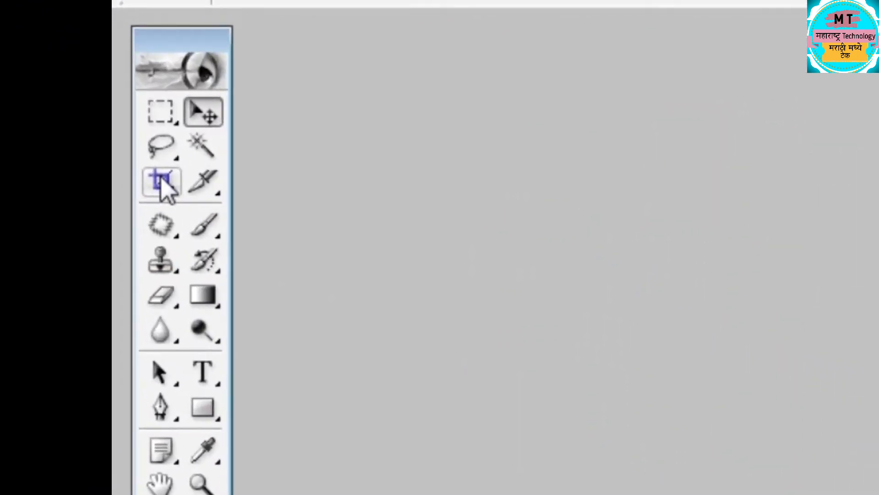
Crop the photo to its full width, trimming the strip above the head and the lower part of the shirt.
click(161, 181)
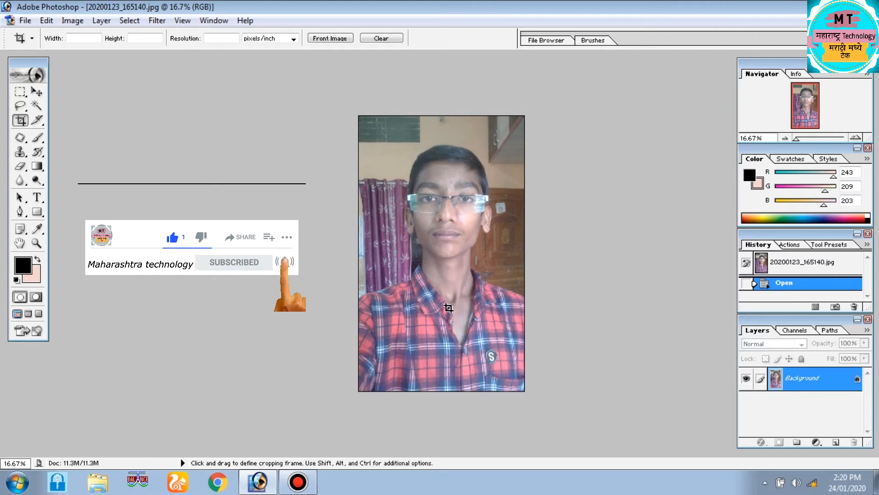
mouse_move(359, 139)
mouse_down()
mouse_move(513, 311)
mouse_move(530, 350)
mouse_move(526, 341)
mouse_up()
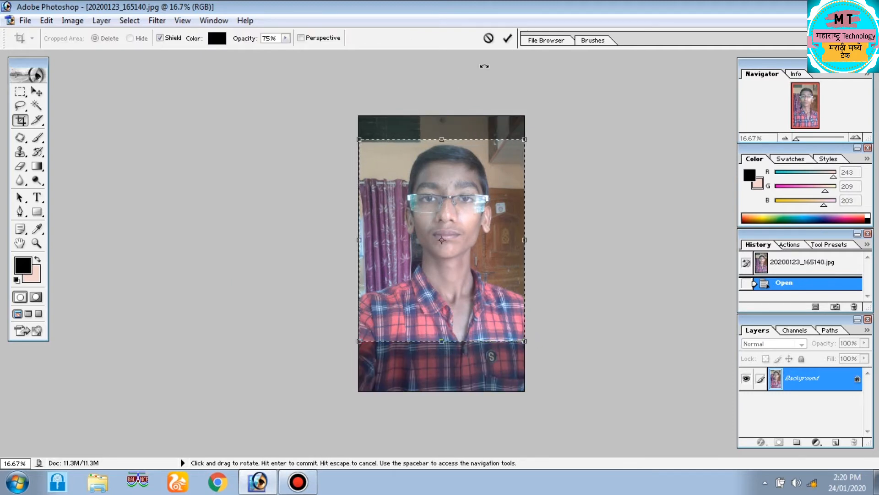
click(508, 40)
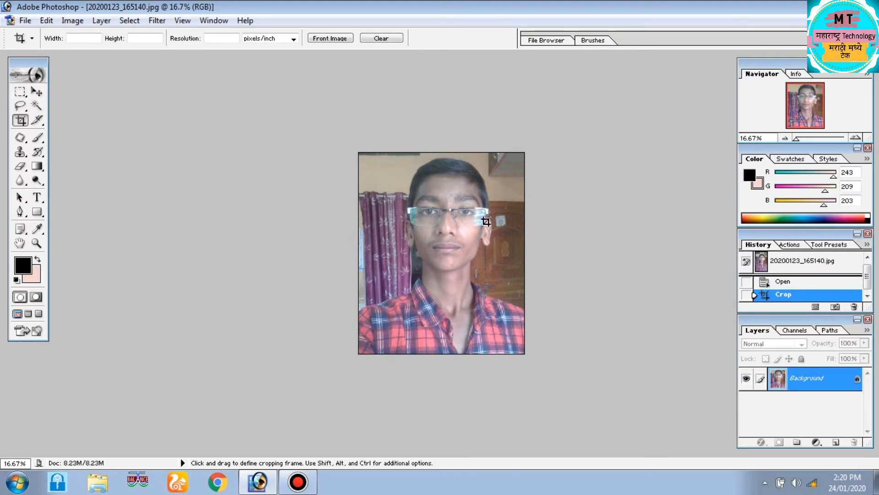
Select the cabinet in the photo's upper right corner with the Magic Wand and add the beige wall around the head.
scroll(483, 219, up, 3)
scroll(483, 219, up, 2)
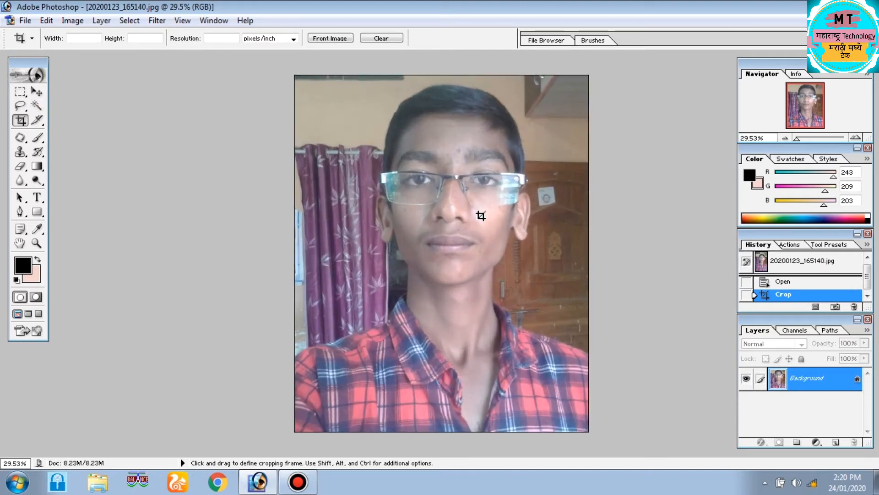
click(37, 107)
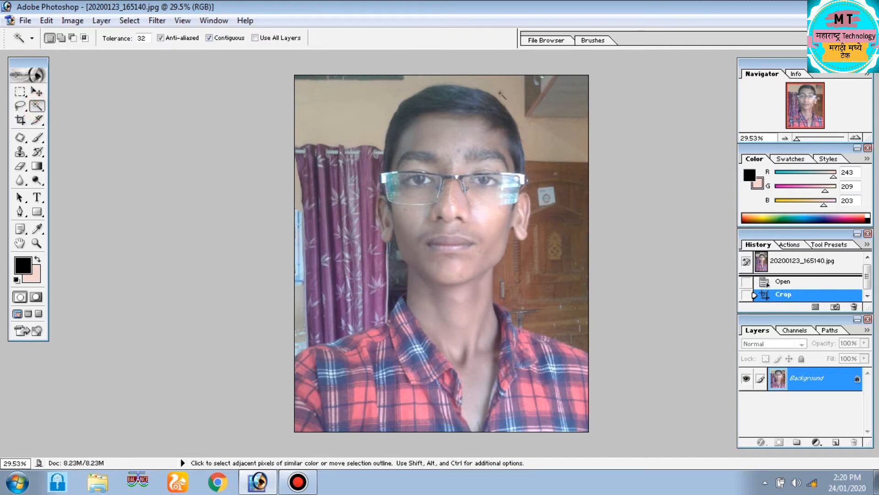
click(451, 79)
click(558, 90)
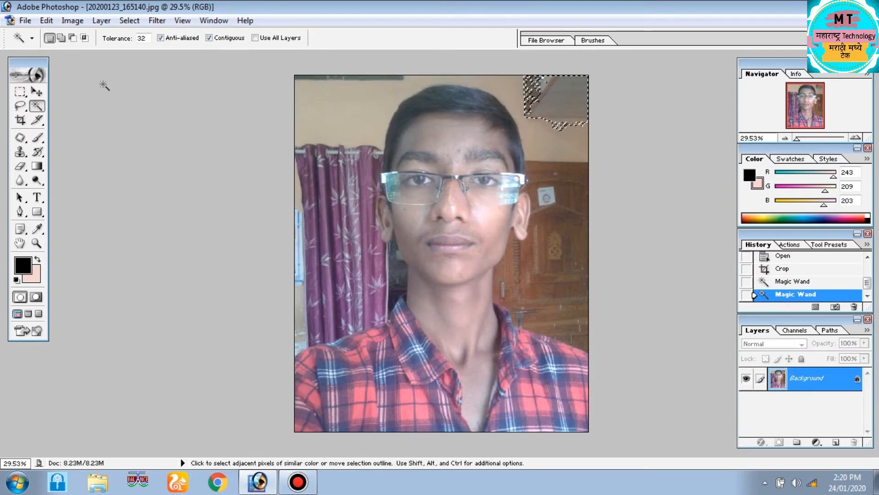
key(shift)
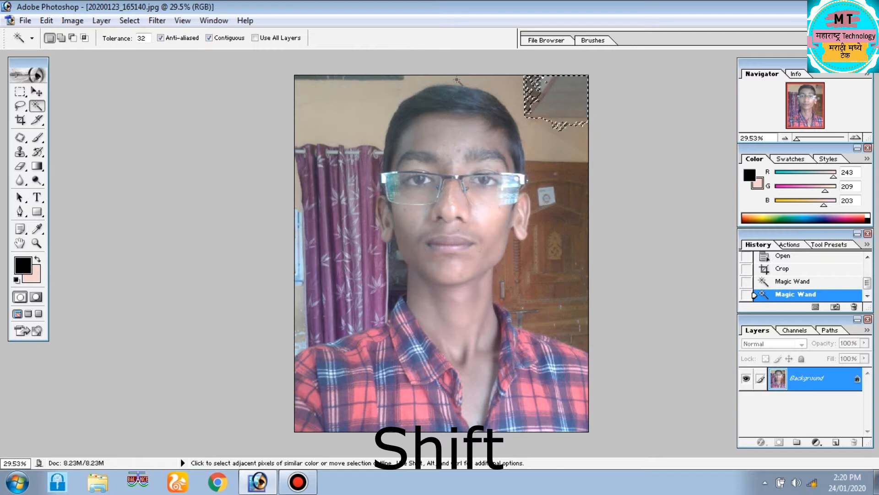
key(shift)
shift+click(438, 78)
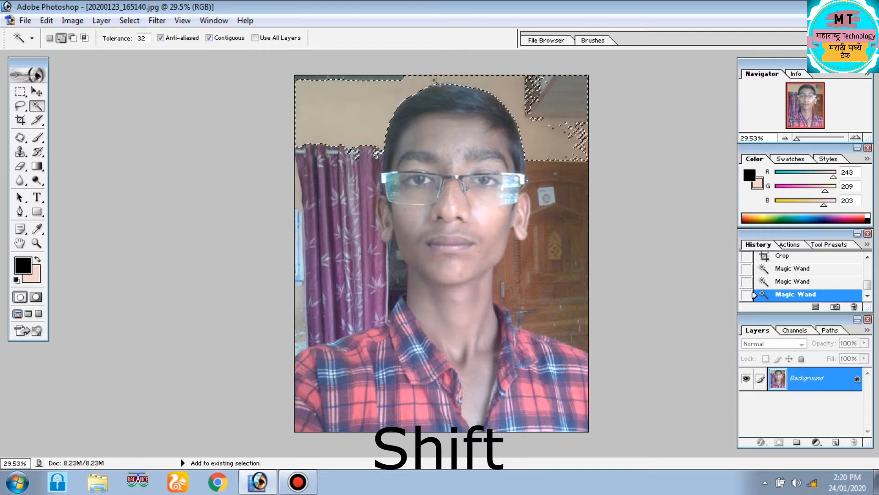
Add the dark strip above the wall, the purple curtain, the dark gap beside the neck and the wooden door to the selection.
shift+click(368, 77)
shift+click(312, 181)
shift+click(359, 183)
shift+click(395, 274)
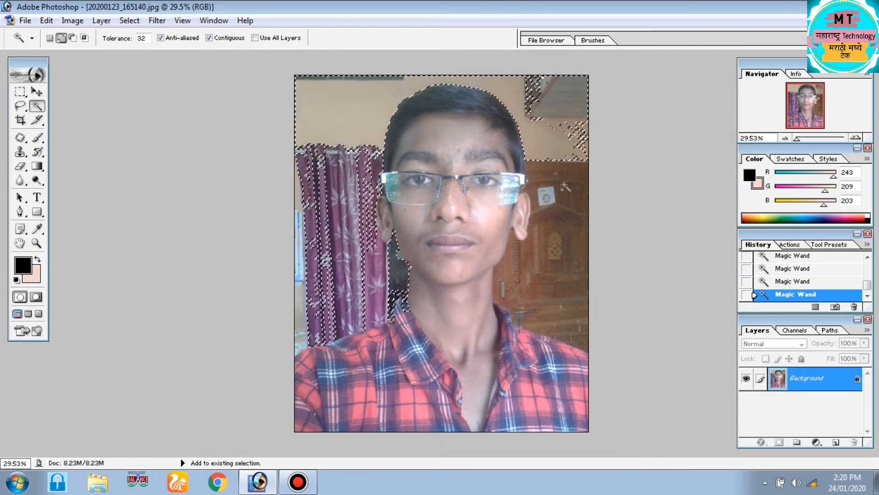
shift+click(552, 172)
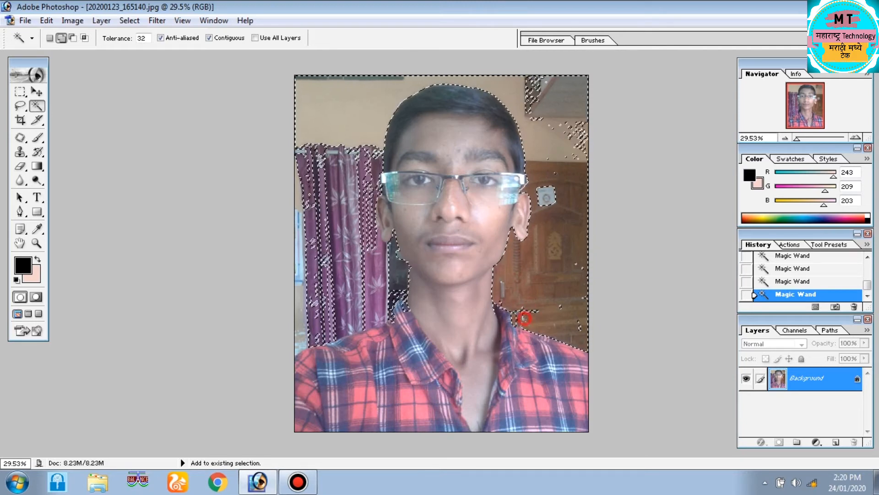
Try extending the selection over the lower background, deleting the Magic Wand history states that spill onto the shirt and face.
shift+click(566, 308)
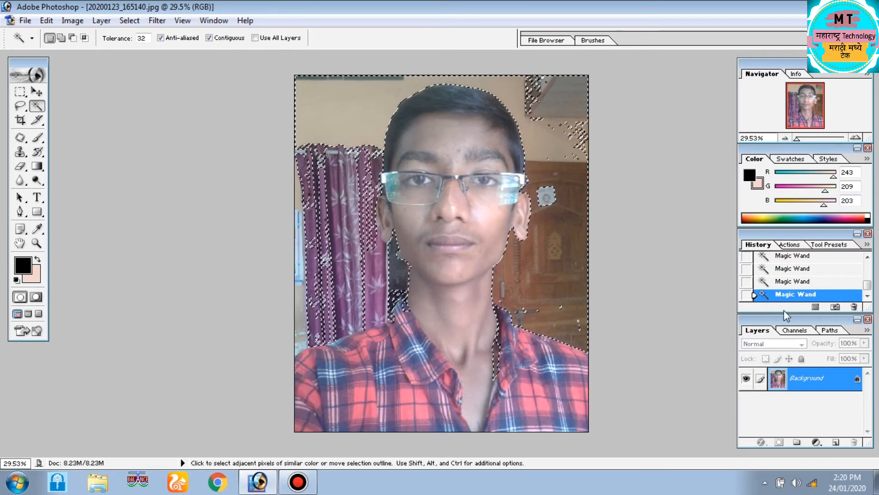
click(854, 307)
click(431, 194)
shift+click(364, 390)
key(ctrl+z)
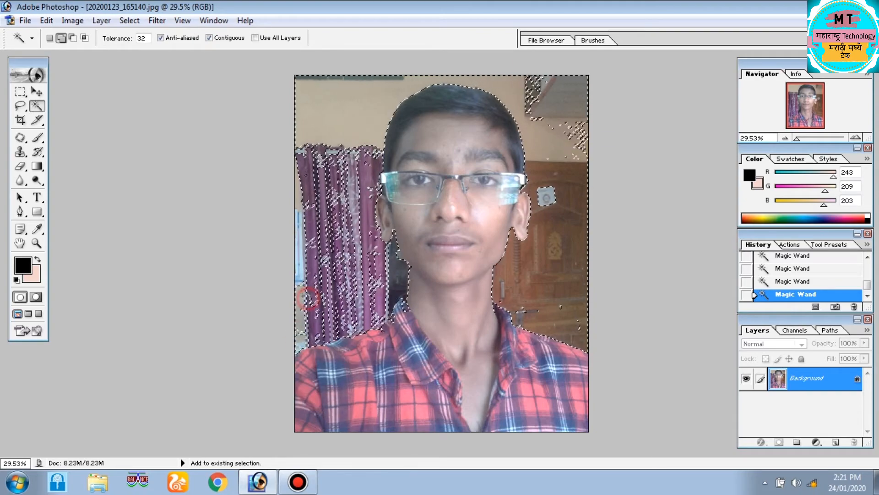
right_click(772, 294)
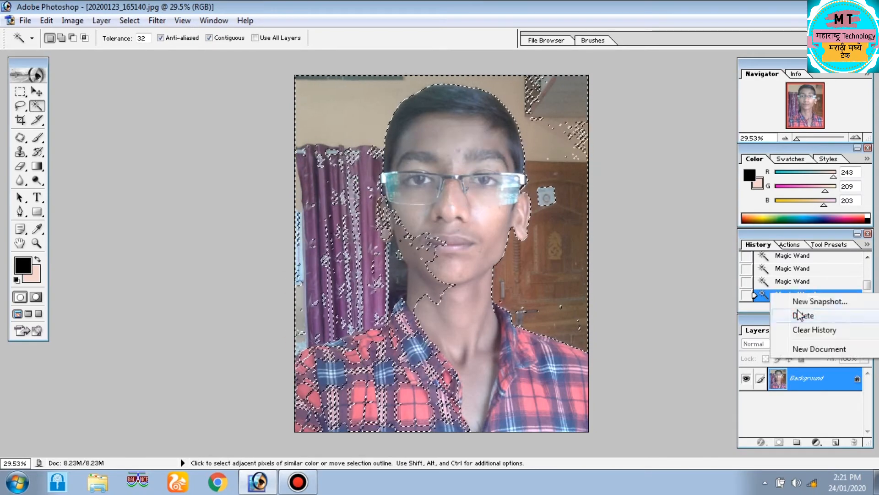
click(800, 316)
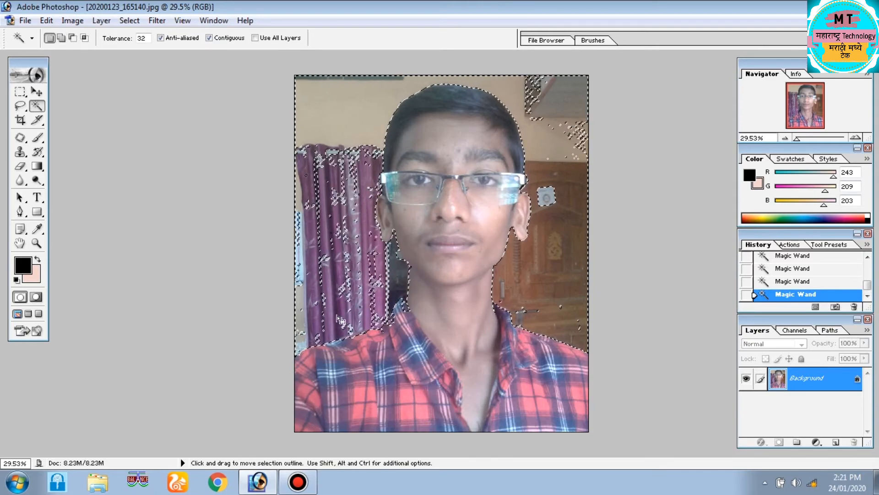
Add the leftover cabinet and switch plate patches to the background selection.
key(shift)
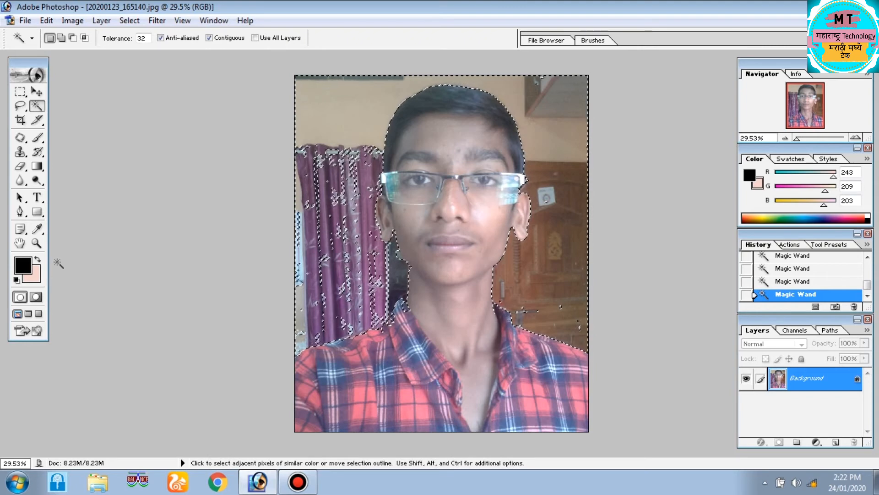
Set the background color to pure red, RGB 255, 0, 0.
click(35, 279)
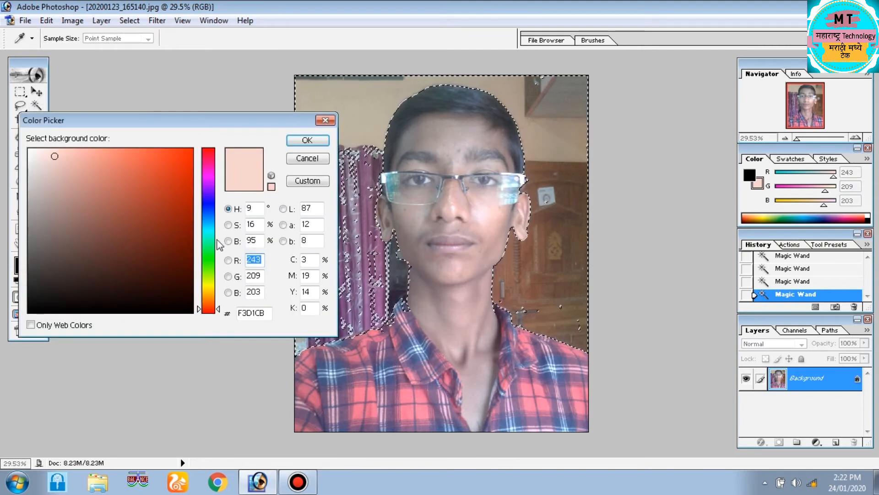
drag(212, 198, 224, 330)
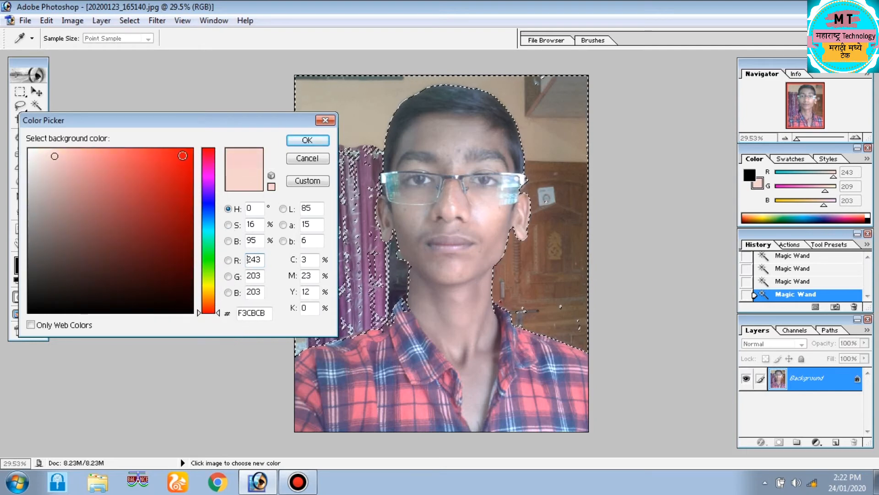
drag(182, 156, 220, 133)
click(307, 141)
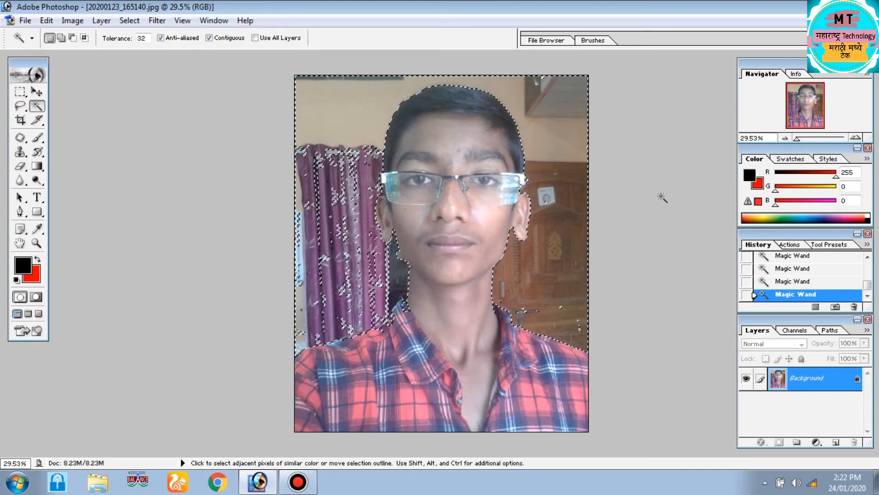
Clear the selected area behind the person to the red background color and deselect.
key(Delete)
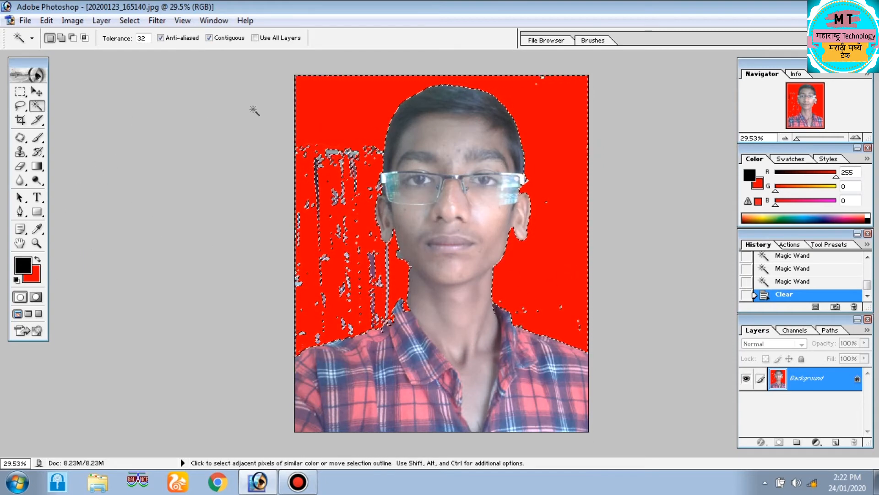
key(ctrl+d)
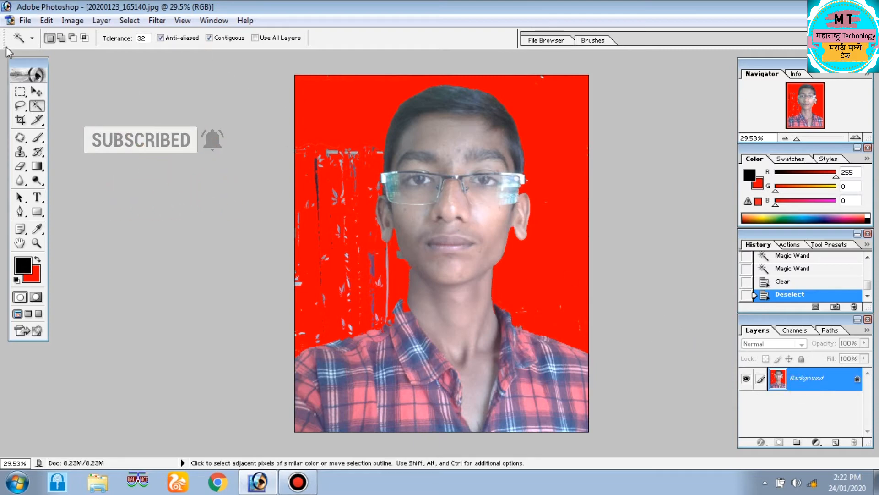
Select the entire canvas of the edited portrait.
click(20, 119)
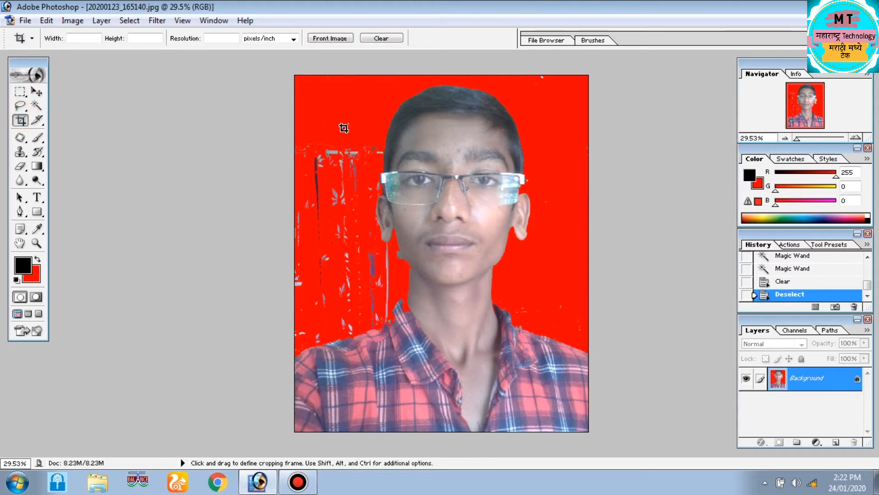
key(ctrl+a)
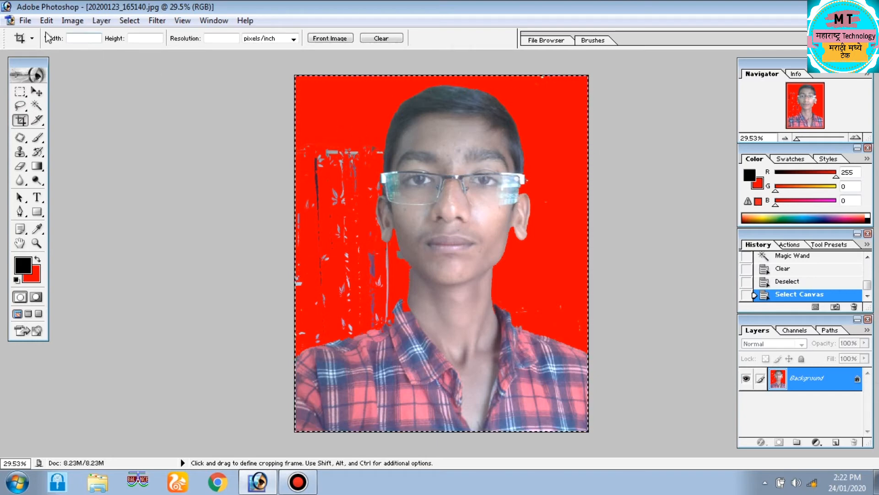
Create a white RGB document named Passport from the 5 x 7 preset at 300 pixels/inch.
click(28, 21)
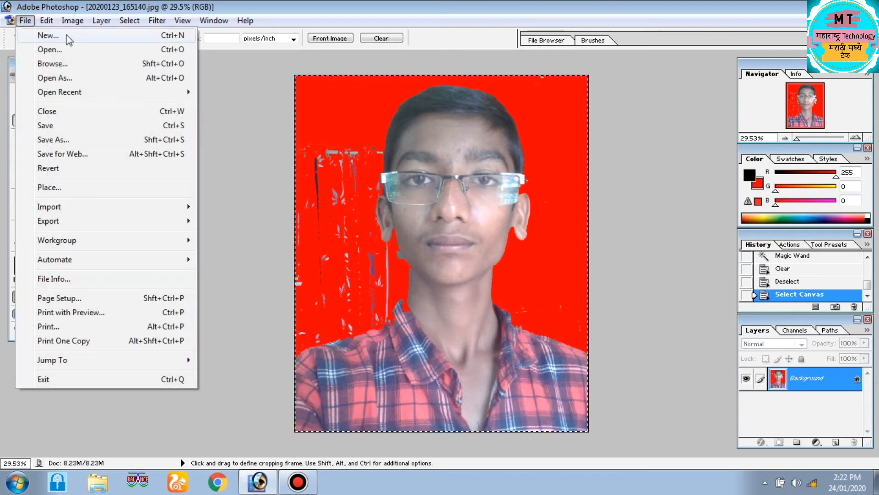
click(247, 108)
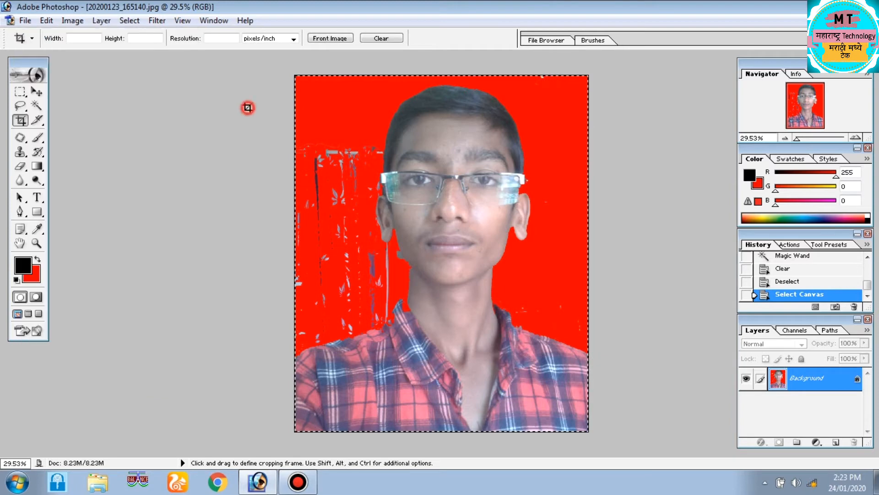
key(ctrl)
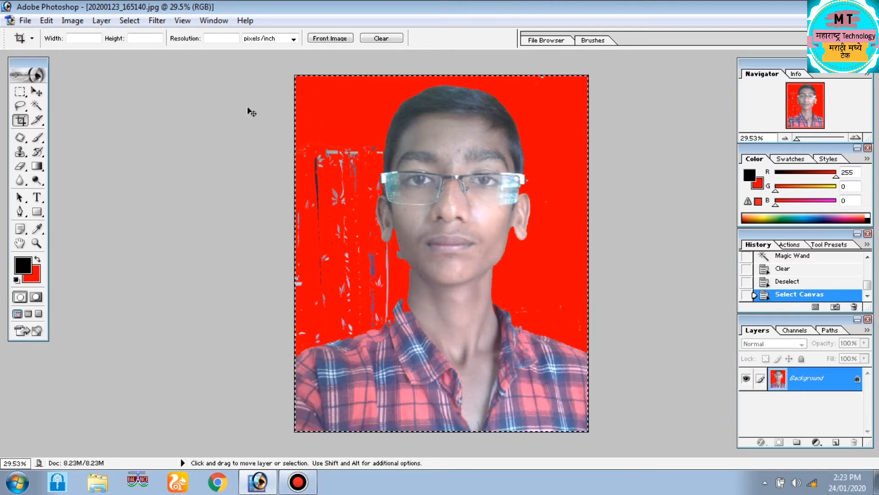
key(ctrl+n)
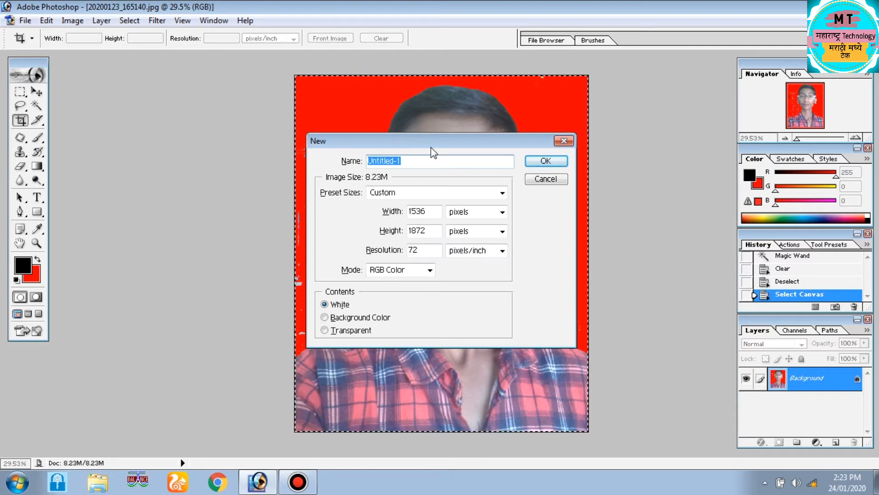
text(Pass)
text(port)
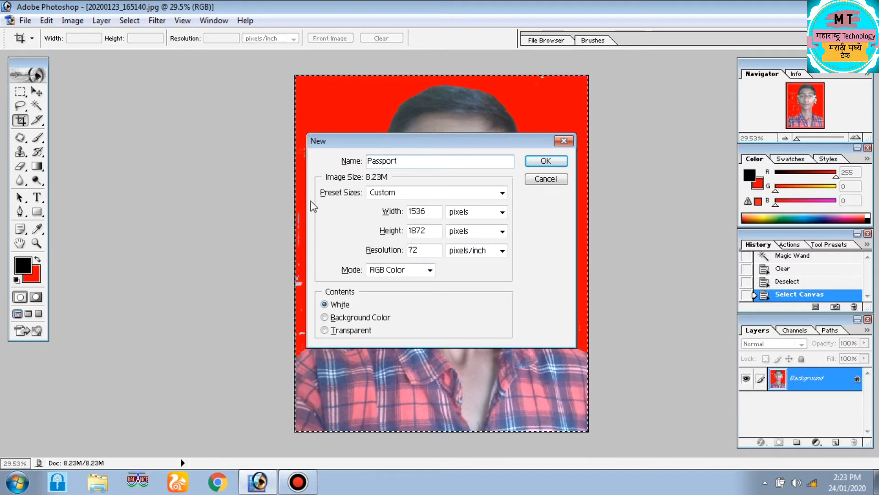
click(406, 193)
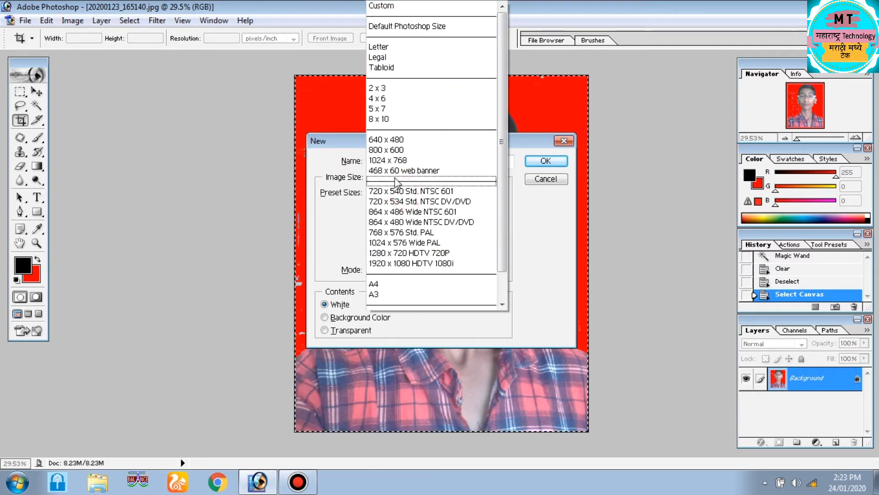
click(381, 109)
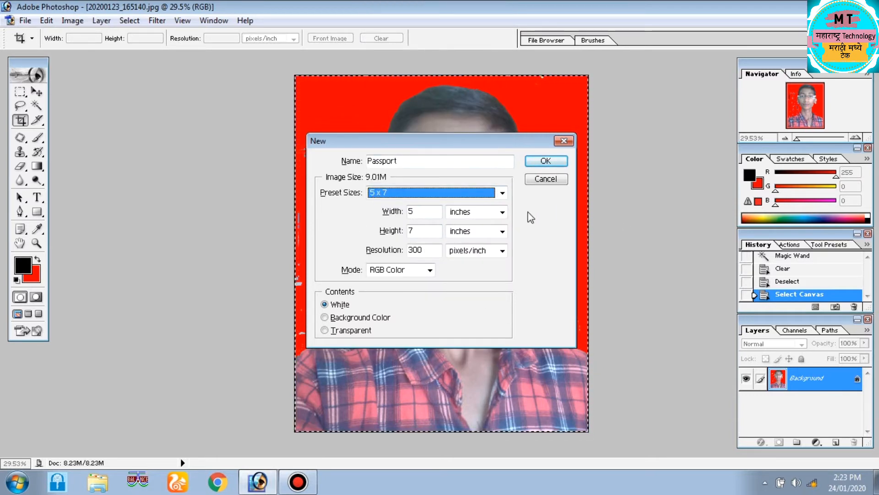
click(546, 161)
Rotate the blank Passport document's canvas 90° clockwise, then close that document.
drag(216, 75, 452, 74)
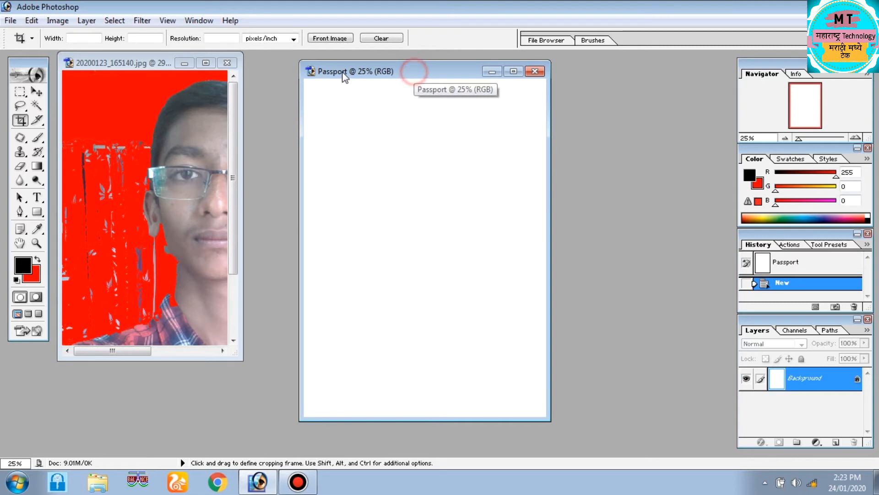
click(32, 21)
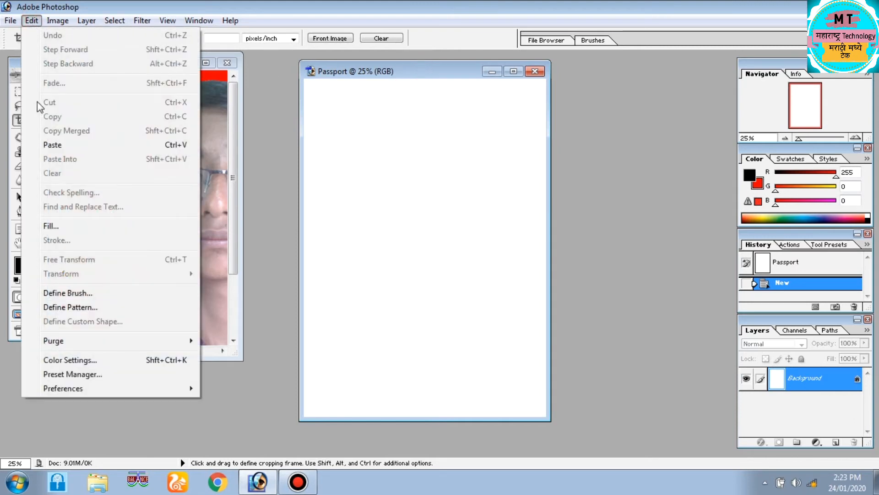
mouse_move(57, 21)
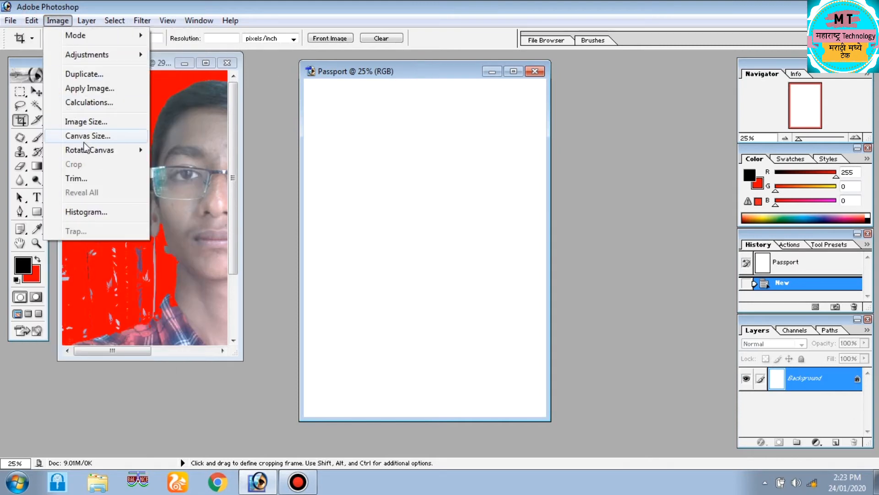
mouse_move(98, 150)
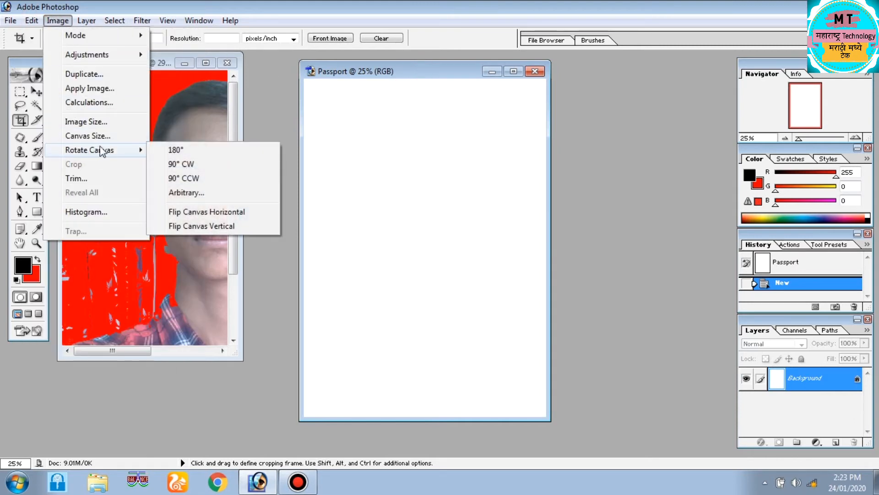
click(203, 165)
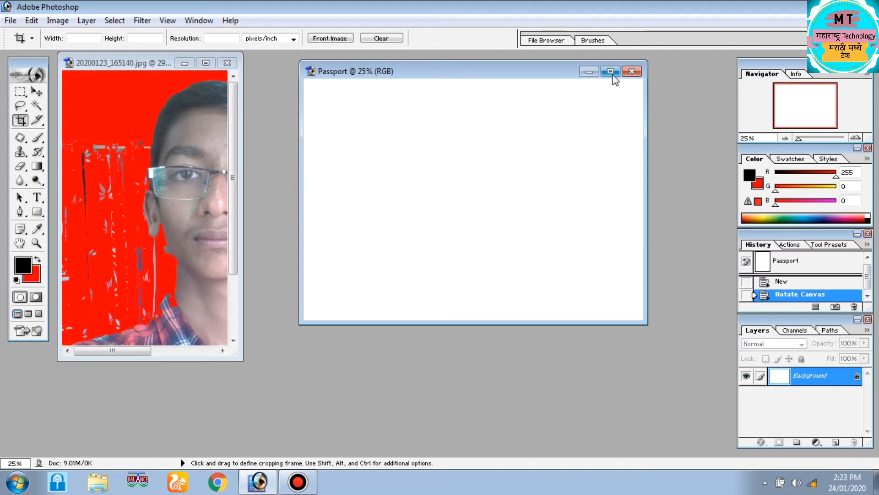
click(632, 71)
click(463, 188)
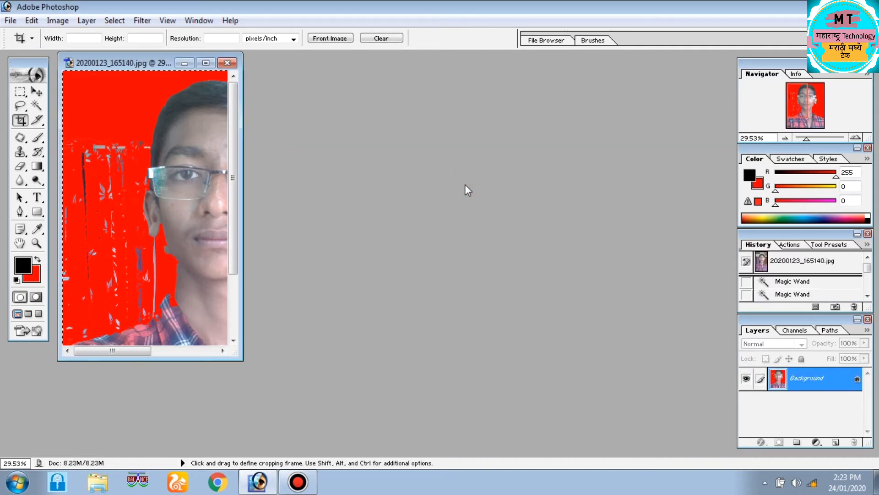
Create a white RGB document from the 4 x 6 inch preset at 300 pixels/inch.
key(ctrl+n)
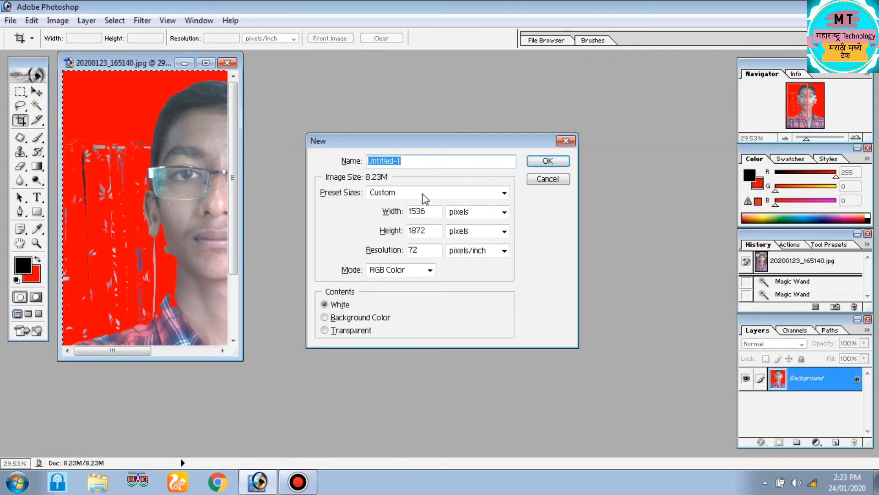
click(504, 192)
click(393, 97)
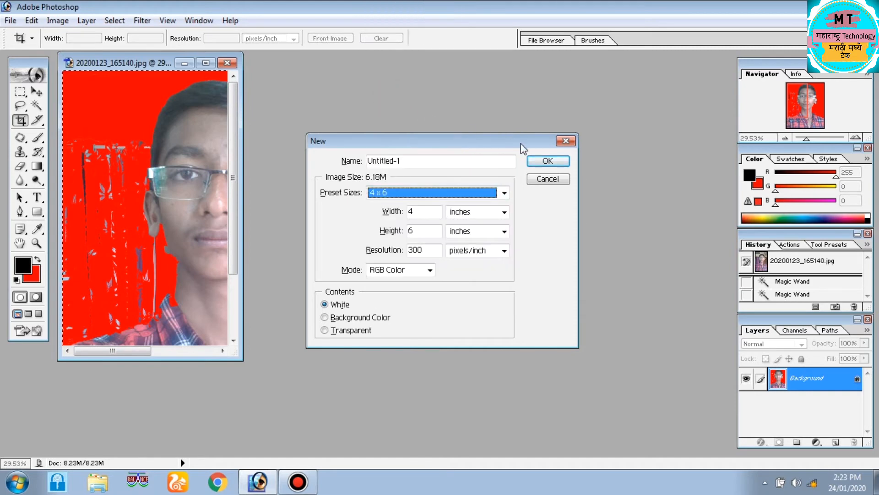
click(549, 161)
Rotate the blank 4 x 6 canvas 90° clockwise and place its window beside the portrait's window.
drag(129, 82, 446, 99)
click(58, 20)
mouse_move(110, 149)
click(178, 166)
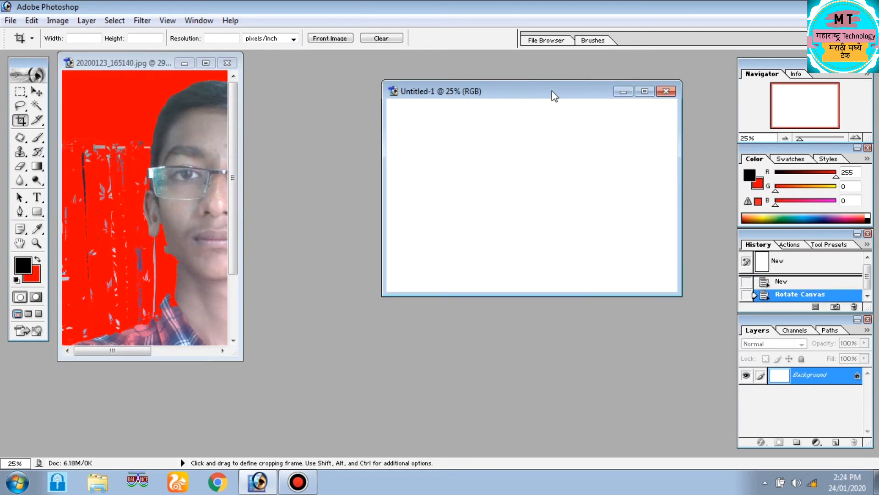
drag(518, 87, 480, 96)
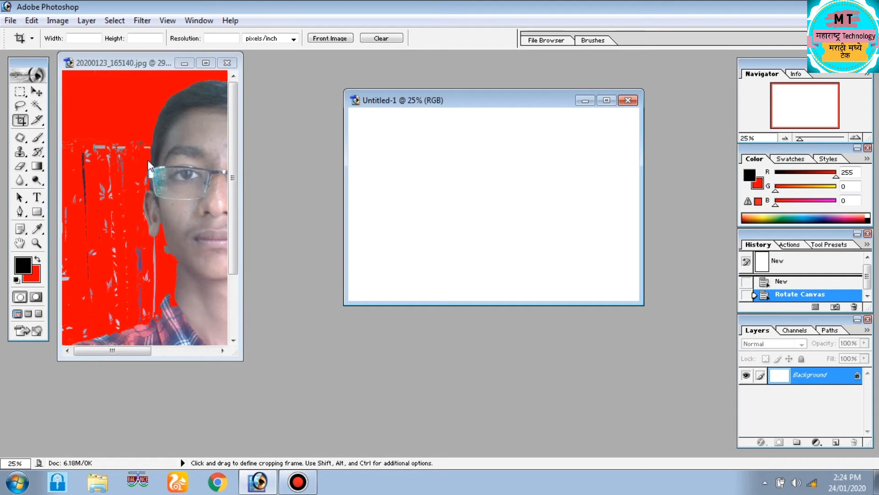
Copy the selected red-background portrait into the blank 4 x 6 document with the Move tool.
click(206, 65)
key(ctrl+0)
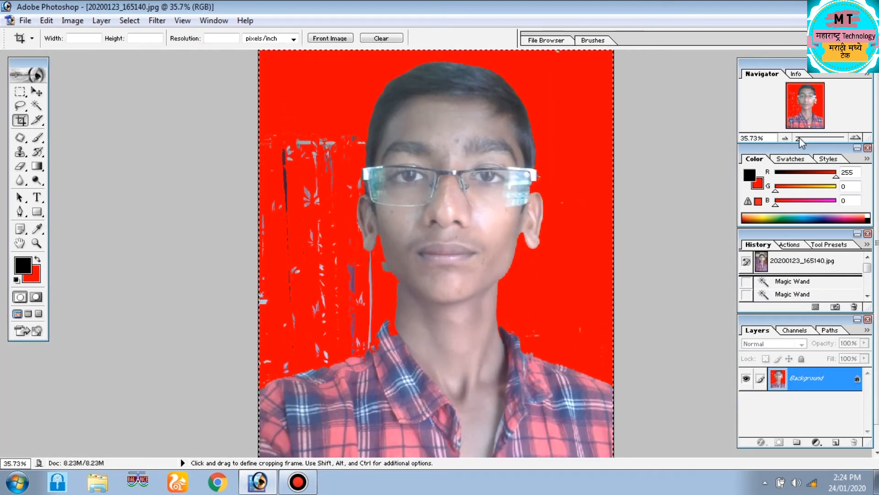
drag(800, 139, 796, 139)
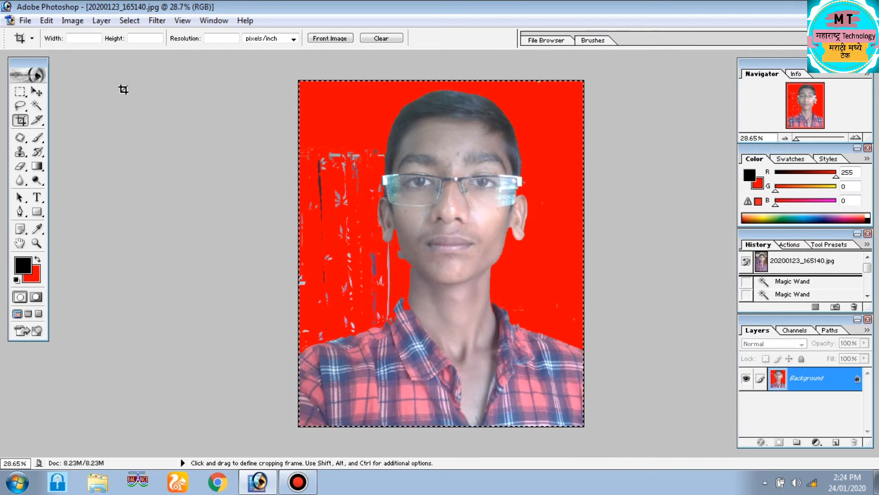
click(856, 21)
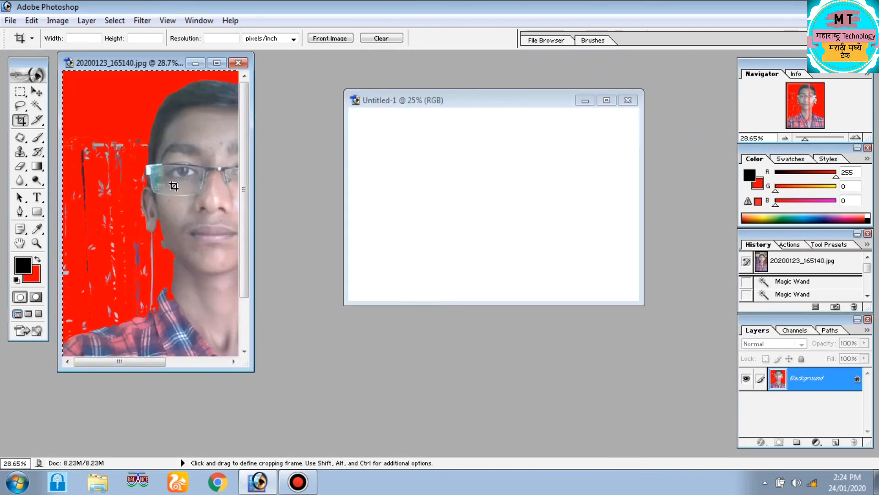
click(38, 91)
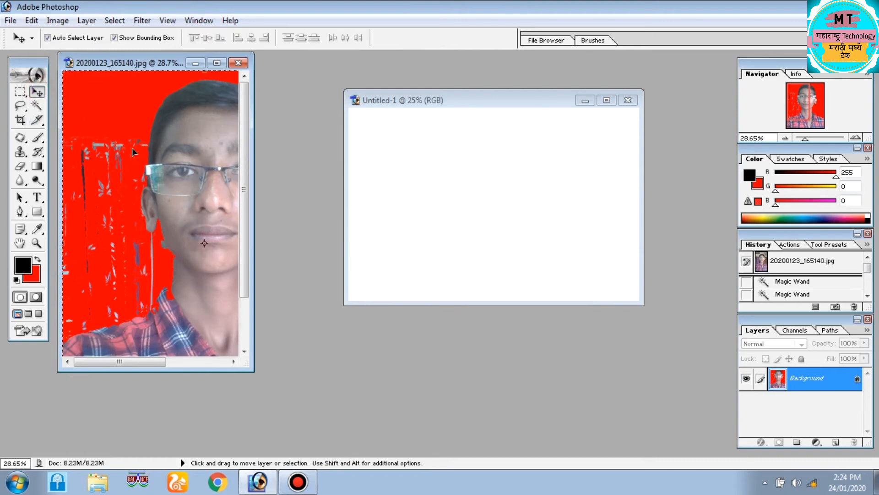
drag(132, 149, 432, 183)
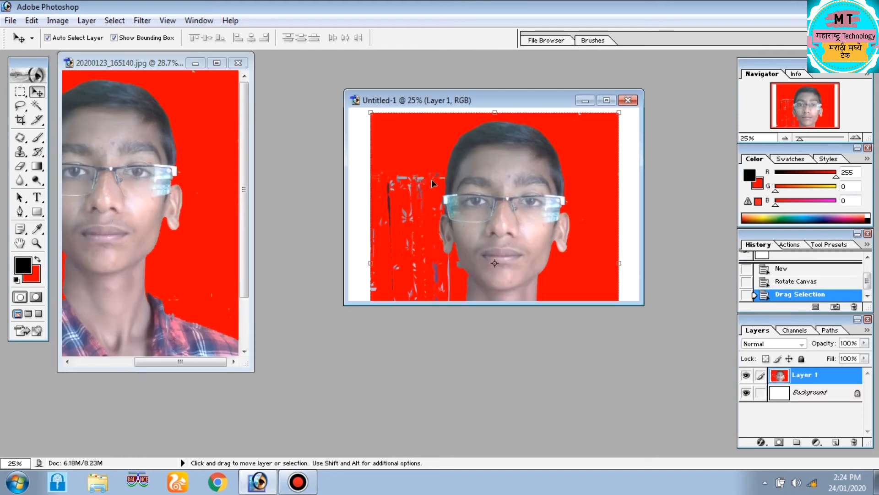
Scale the pasted portrait to about 31.5% width and 29.3% height and fit it into the sheet's upper-left corner.
click(606, 100)
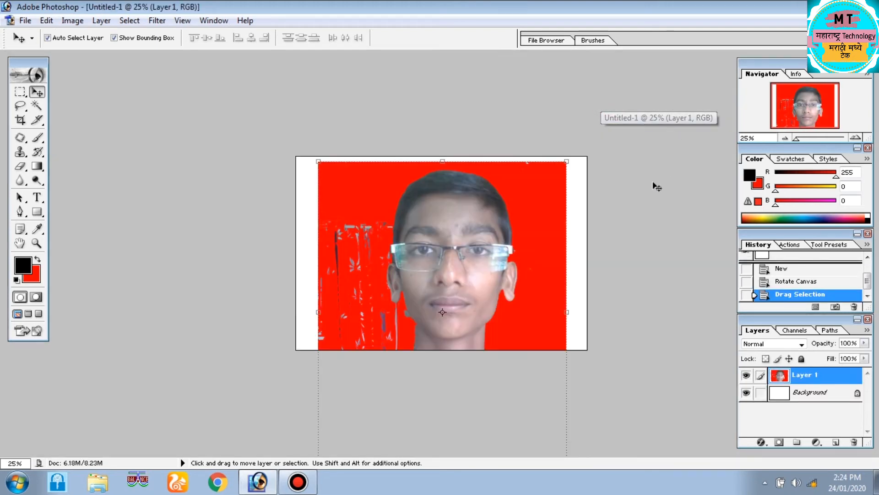
click(568, 159)
drag(568, 159, 413, 381)
drag(391, 412, 371, 220)
drag(394, 185, 372, 182)
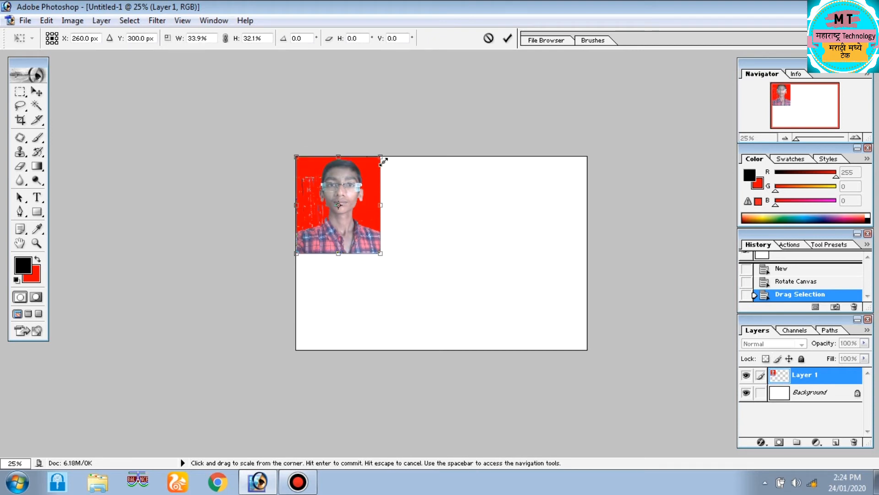
drag(383, 154, 377, 164)
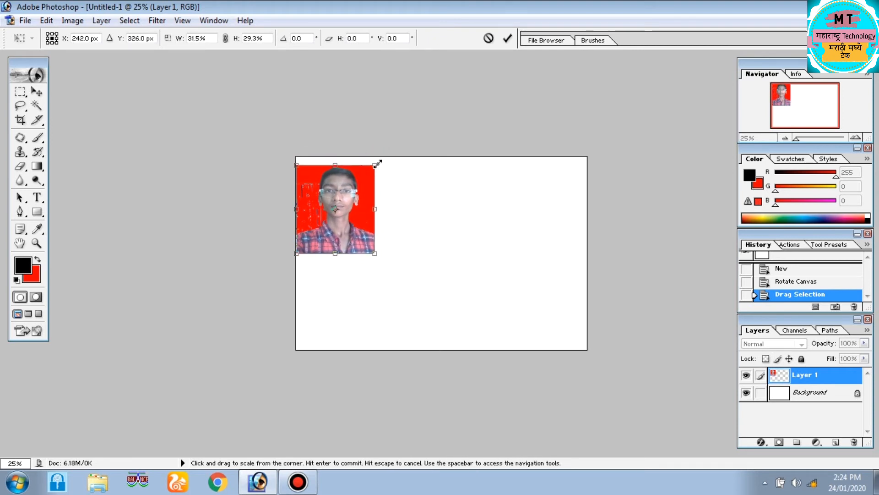
drag(362, 197, 361, 188)
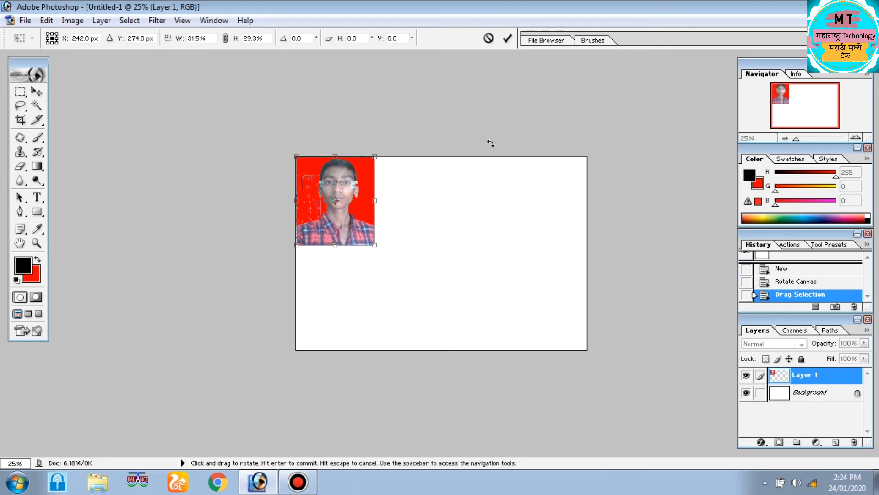
click(510, 39)
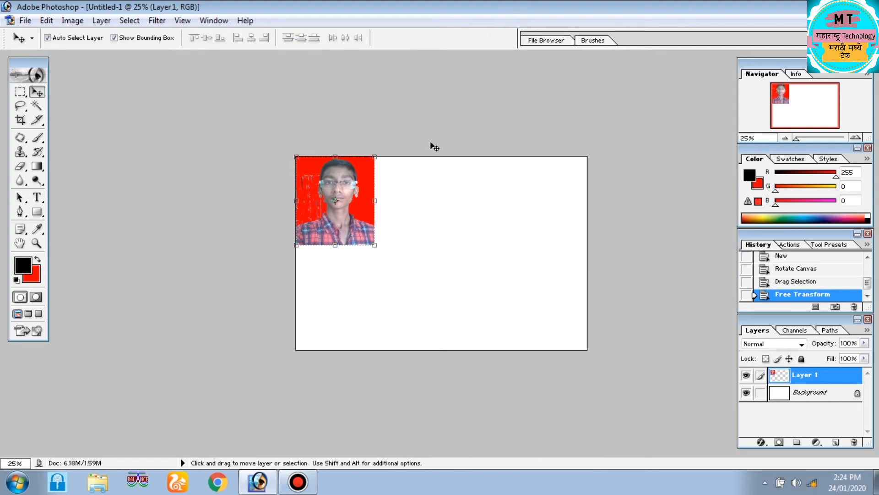
Try duplicating the small portrait directly beside the original, then undo the copy.
click(414, 218)
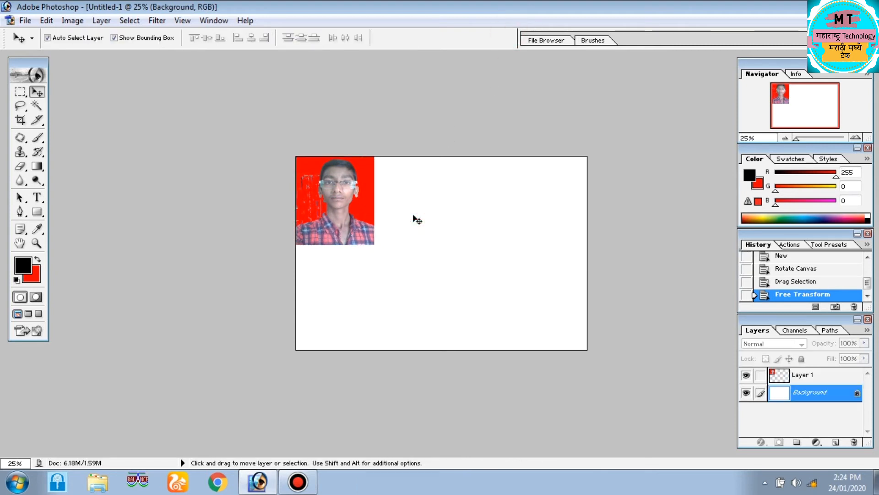
click(339, 208)
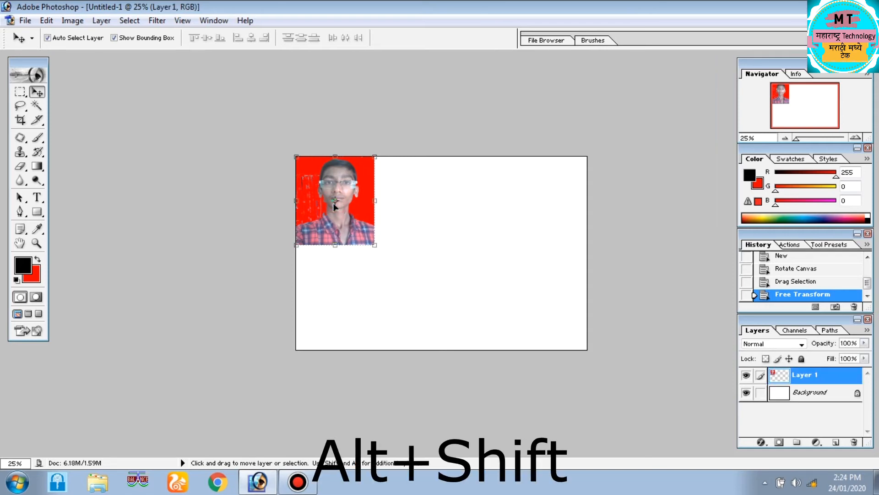
key(alt)
key(shift)
drag(334, 208, 414, 208)
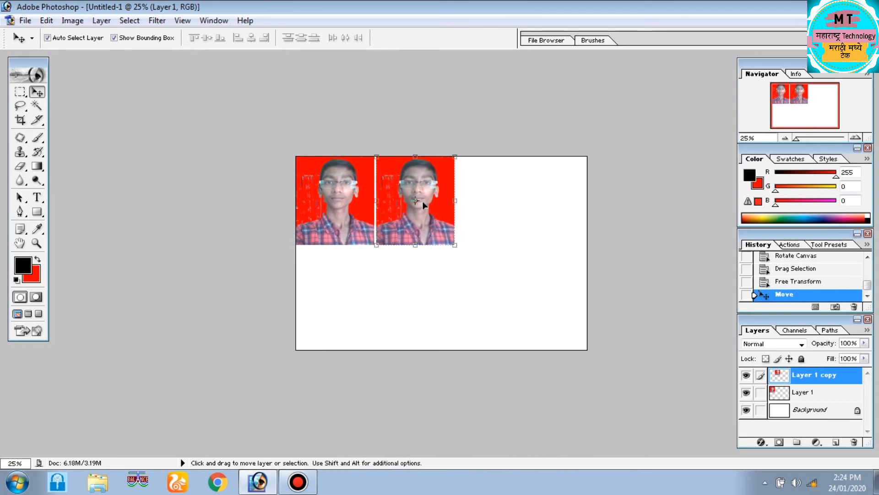
key(ctrl+z)
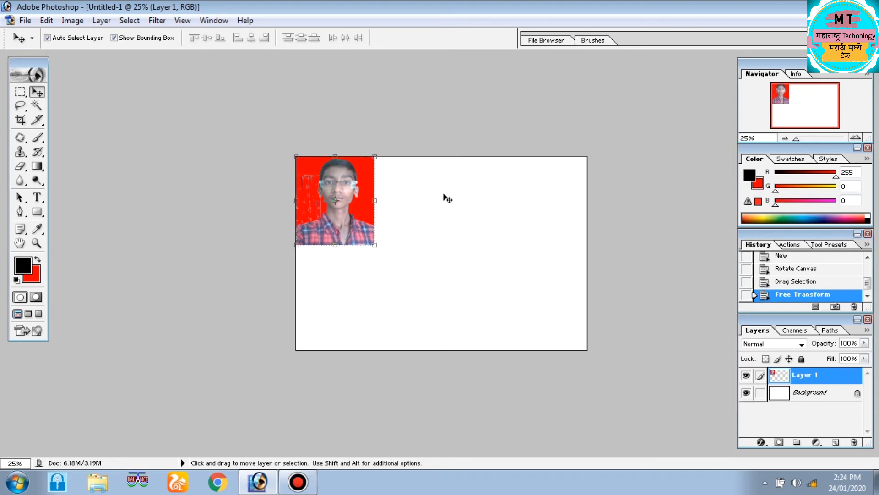
Add a 6 px black centered stroke around the small portrait at 100% opacity.
click(47, 21)
click(93, 240)
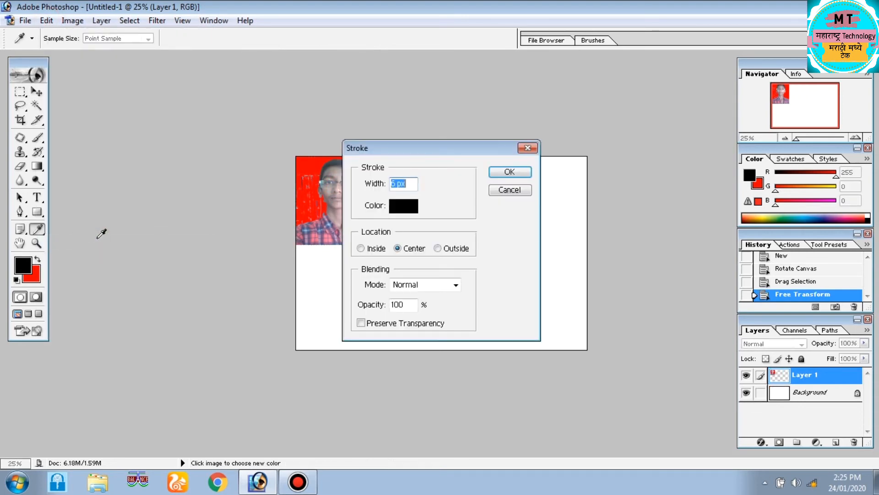
click(412, 208)
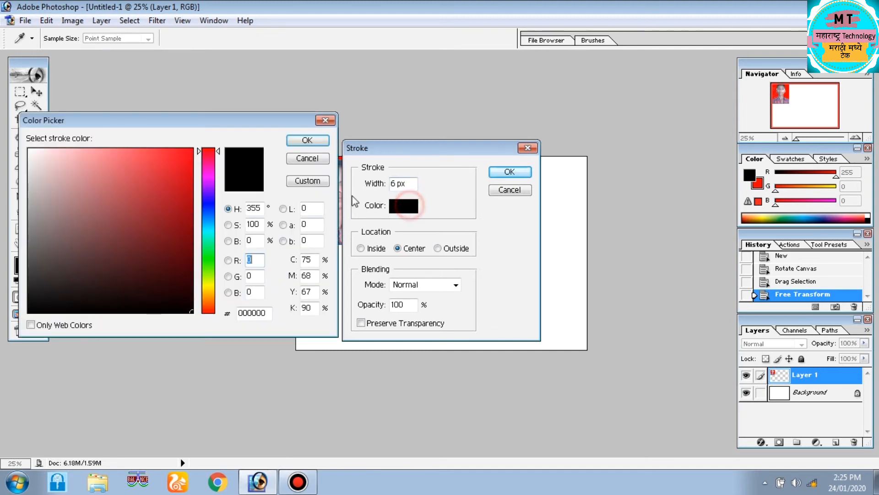
click(299, 141)
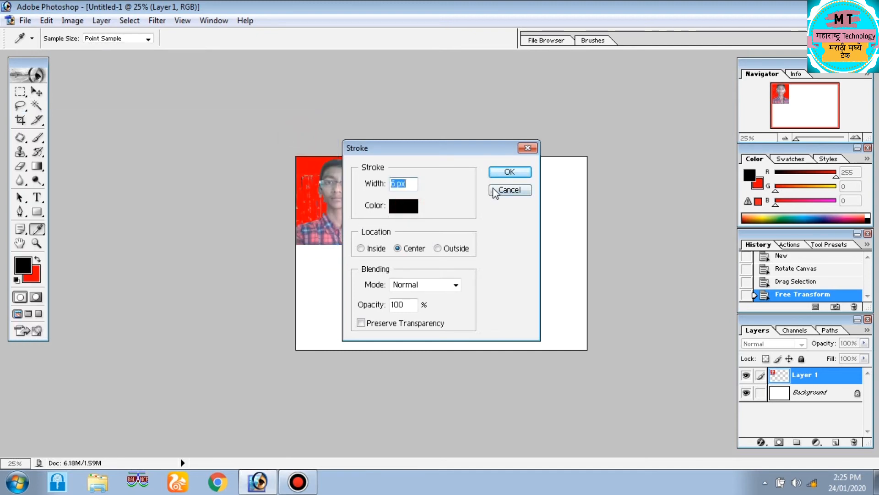
click(512, 173)
key(v)
click(395, 190)
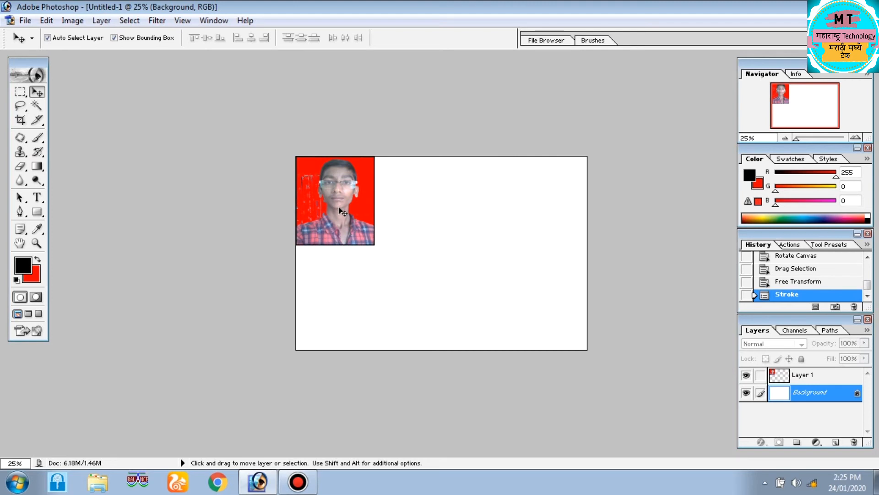
Duplicate the outlined portrait twice along the sheet's upper row and tighten the gaps between the copies.
click(344, 185)
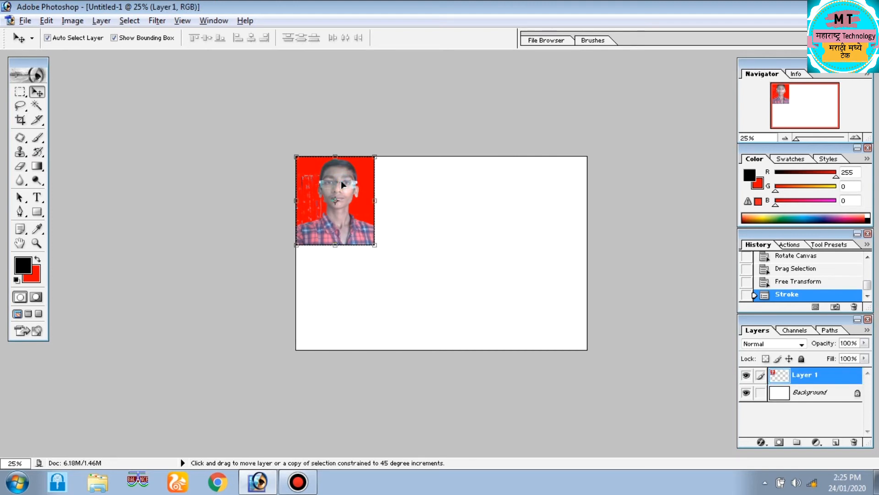
drag(342, 184, 510, 198)
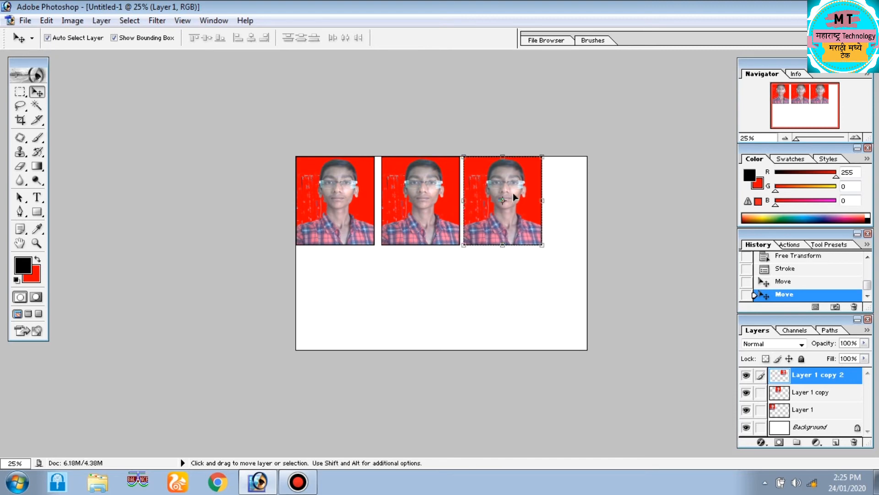
drag(448, 198, 443, 197)
drag(485, 197, 478, 198)
Duplicate the portrait three times into a lower row and align the copies with the sheet's bottom edge.
drag(479, 198, 318, 292)
drag(396, 322, 343, 310)
drag(343, 310, 424, 308)
drag(489, 292, 494, 302)
drag(414, 295, 415, 304)
drag(357, 295, 358, 305)
Enlarge the third portrait of each row and set both against the sheet's right edge.
drag(489, 311, 540, 312)
drag(509, 261, 546, 251)
key(Return)
click(531, 225)
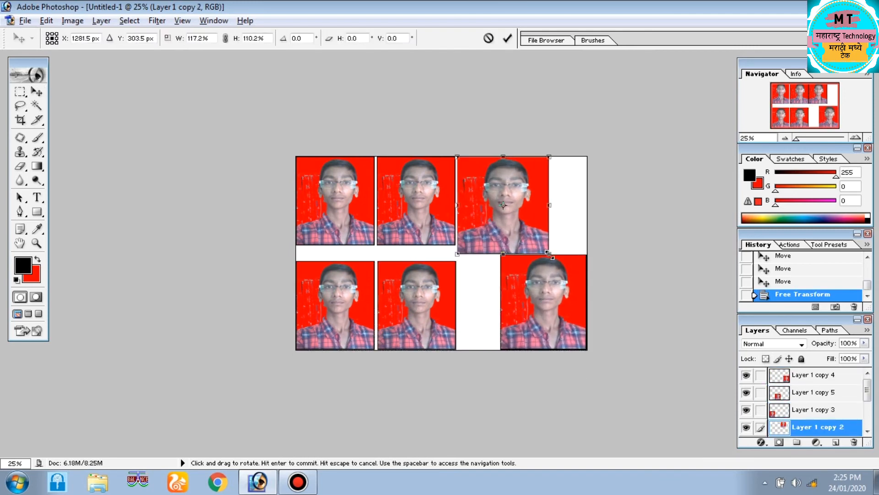
key(Return)
drag(509, 206, 549, 206)
Enlarge the middle and left portraits of the upper row to fill more of the sheet.
click(420, 208)
drag(455, 244, 465, 254)
key(Return)
drag(375, 245, 384, 253)
key(Return)
Enlarge the middle and left portraits of the lower row, shifting the middle one toward the gap on its right.
click(431, 288)
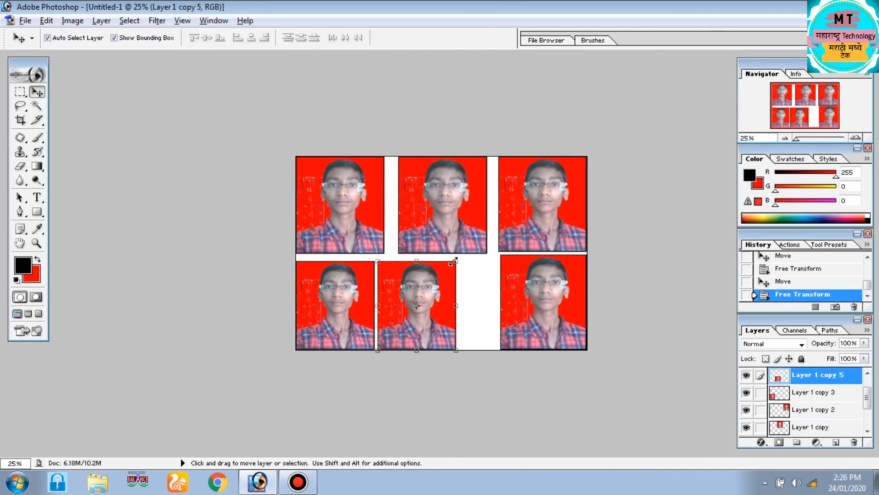
drag(456, 261, 472, 254)
key(Return)
drag(431, 293, 445, 293)
click(357, 288)
drag(374, 261, 383, 255)
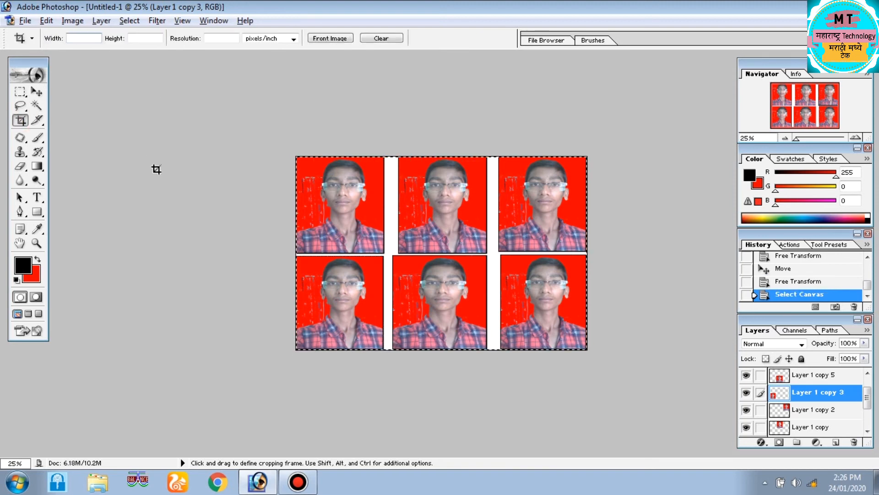